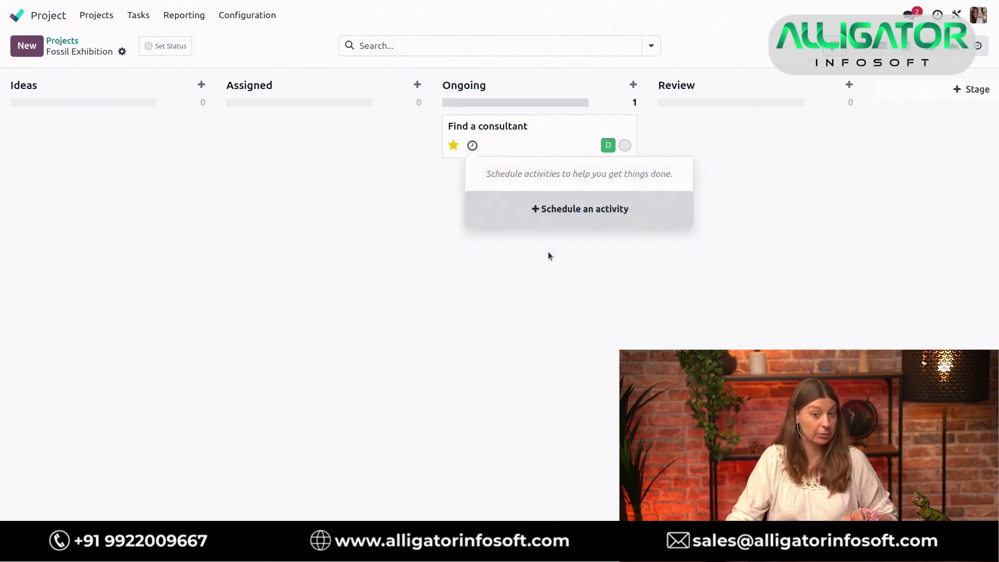
- Set the colour of the Find a consultant task card in the Ongoing stage to muted purple
click(538, 278)
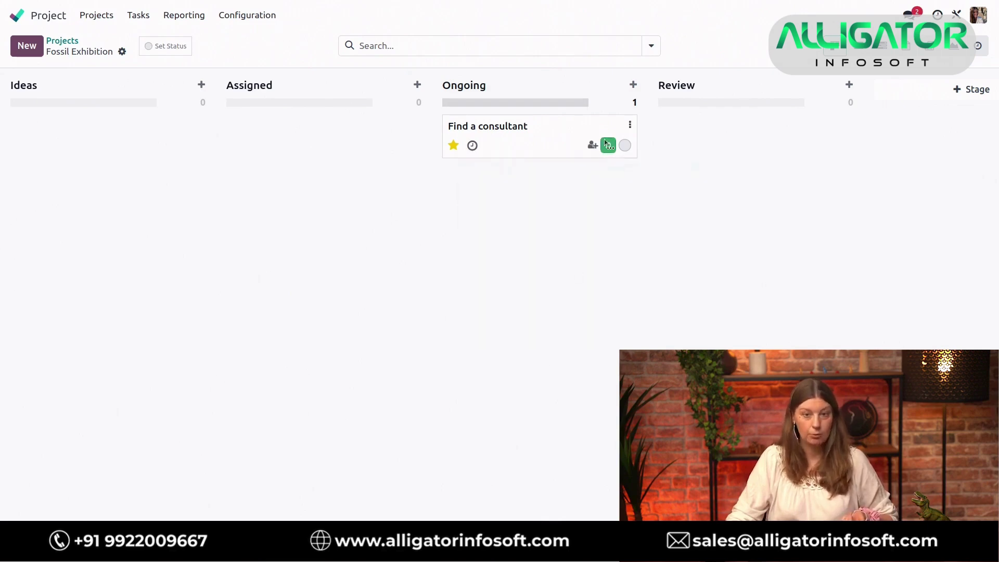
click(630, 127)
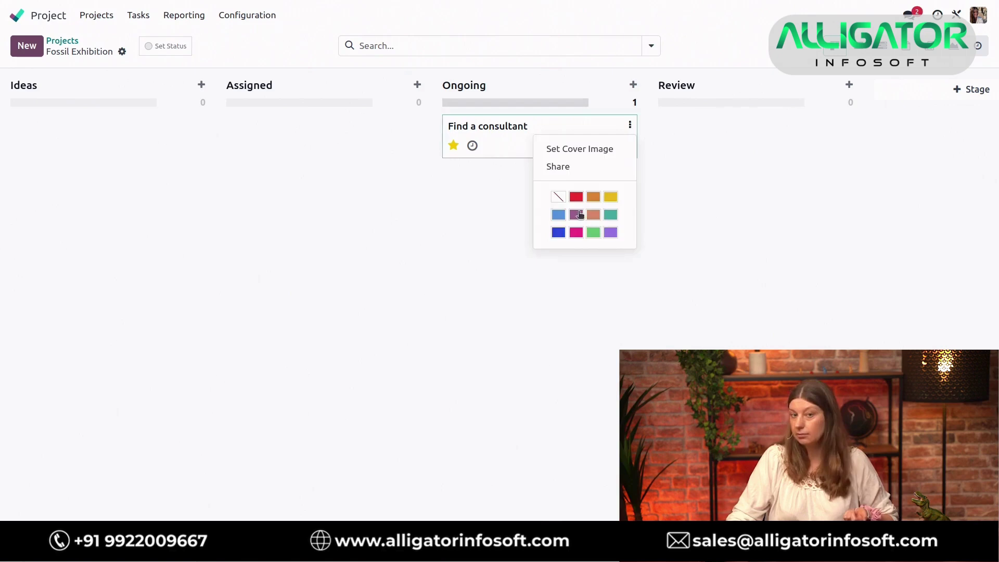
click(577, 215)
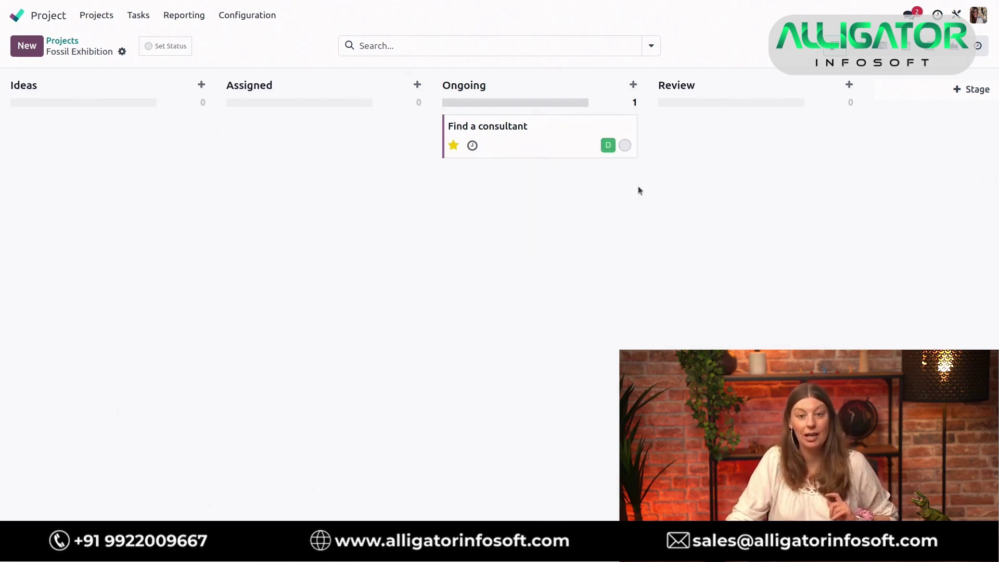
- Open the Find a consultant task and start a checklist in its description with the item "Select top 3 constultants"
click(549, 138)
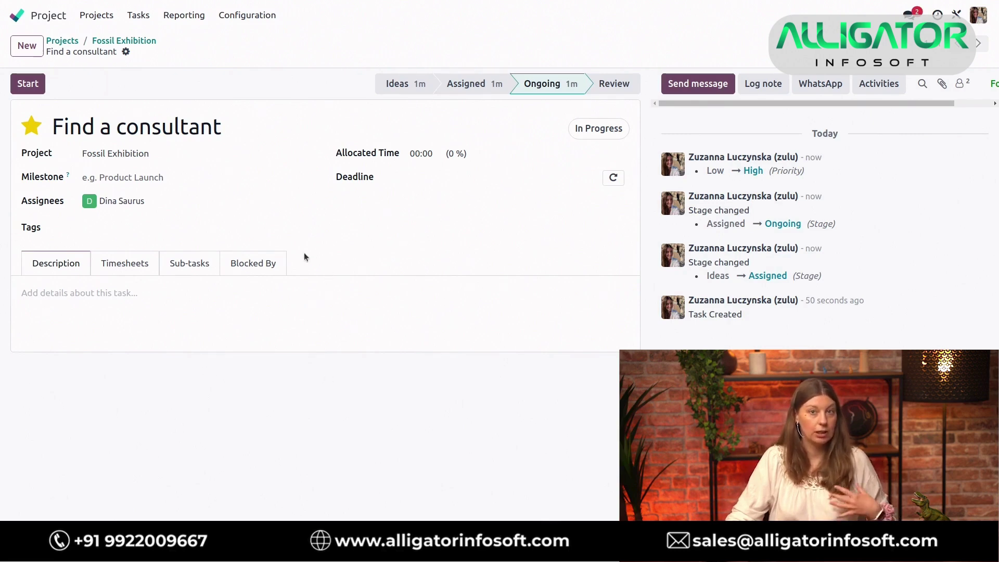
click(114, 293)
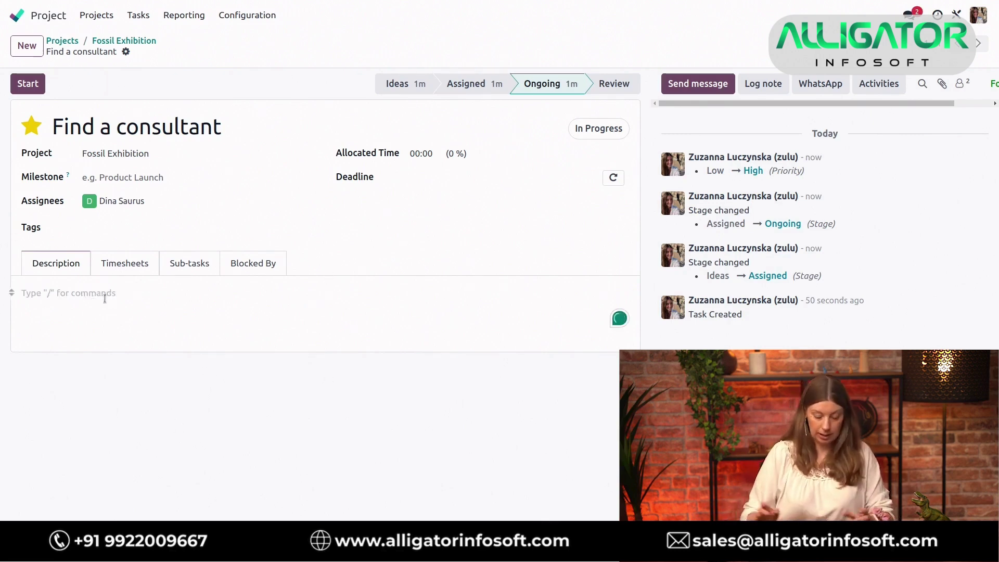
text(/check)
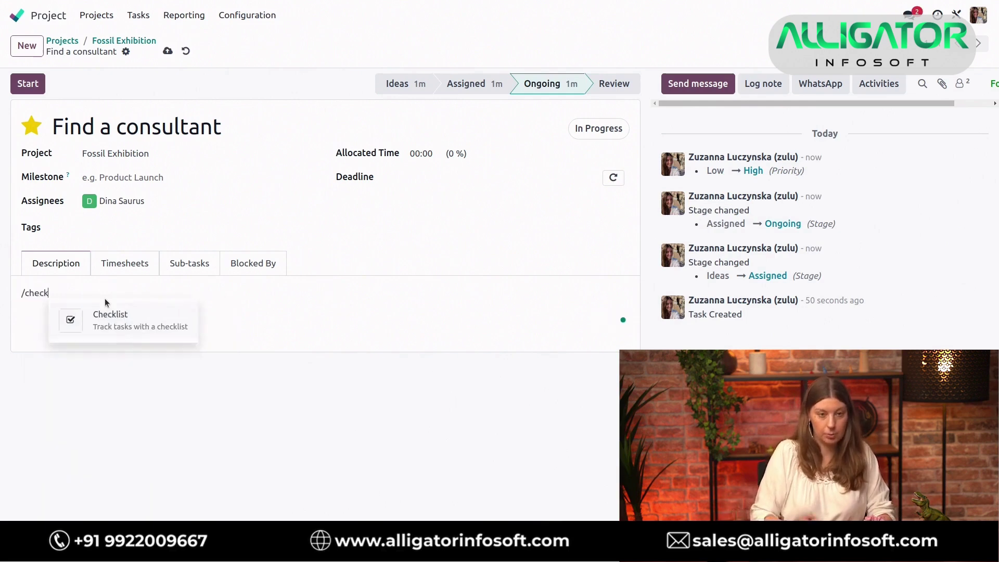
click(129, 318)
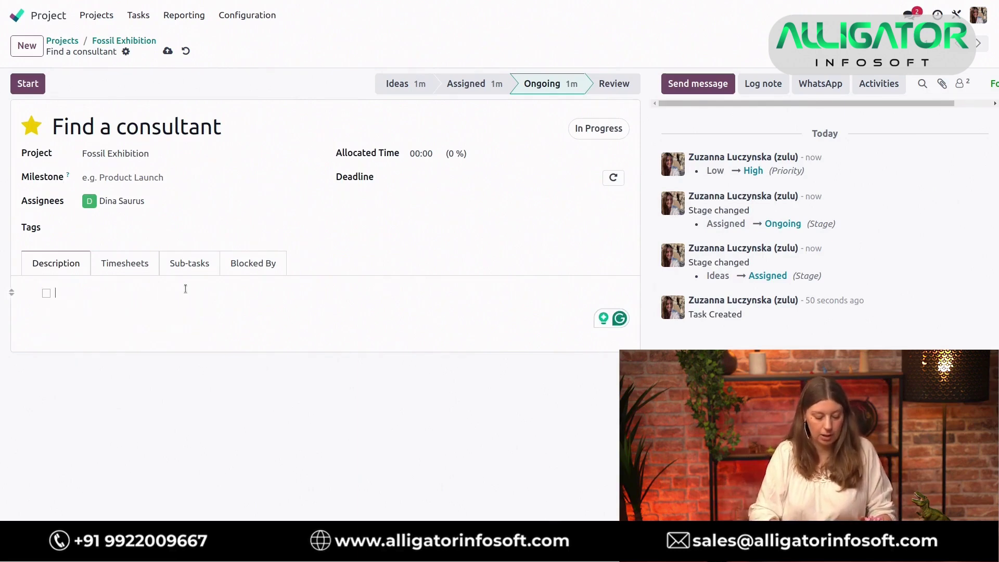
text(Sd)
key(BackSpace)
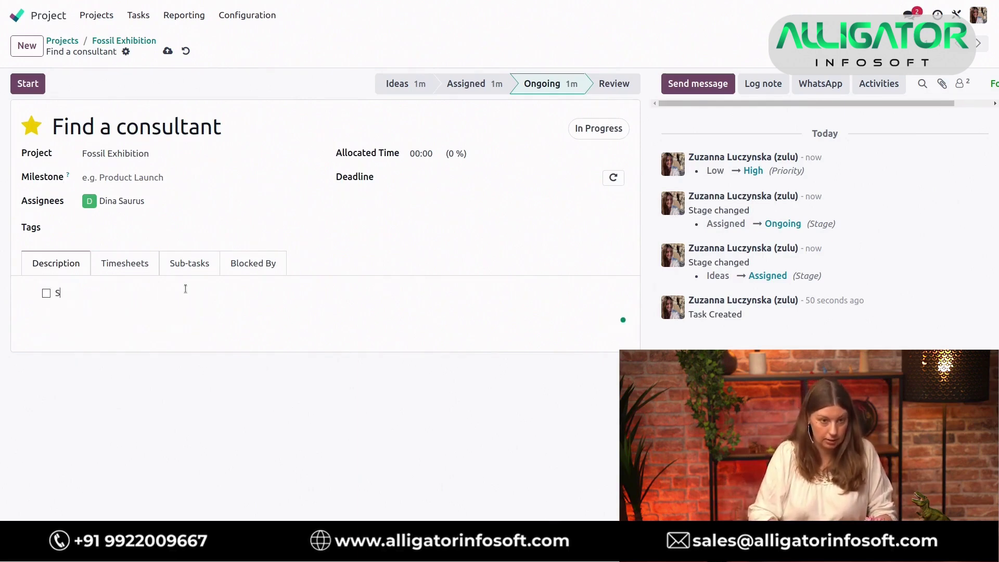
text(elect top 3 constul)
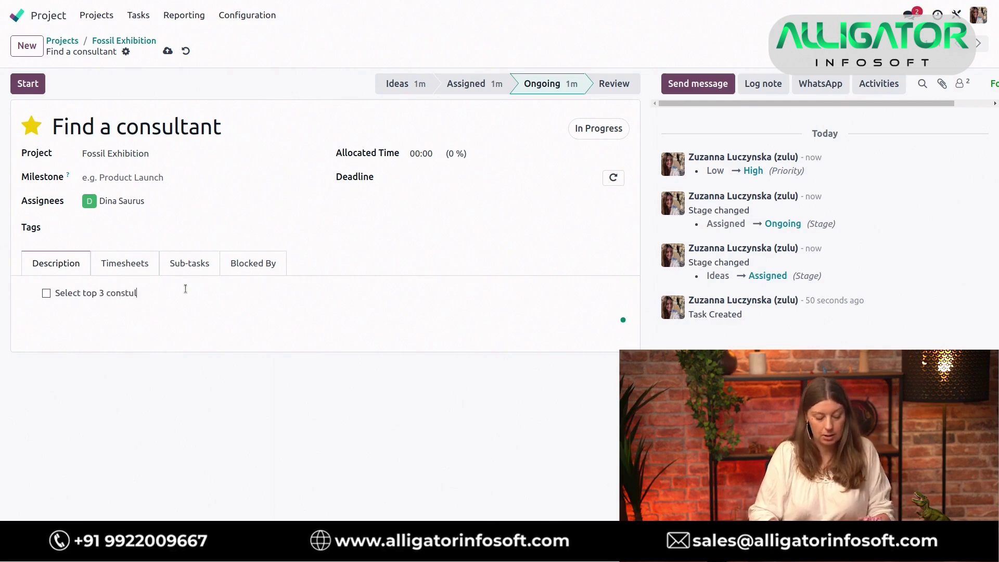
text(tants)
key(Return)
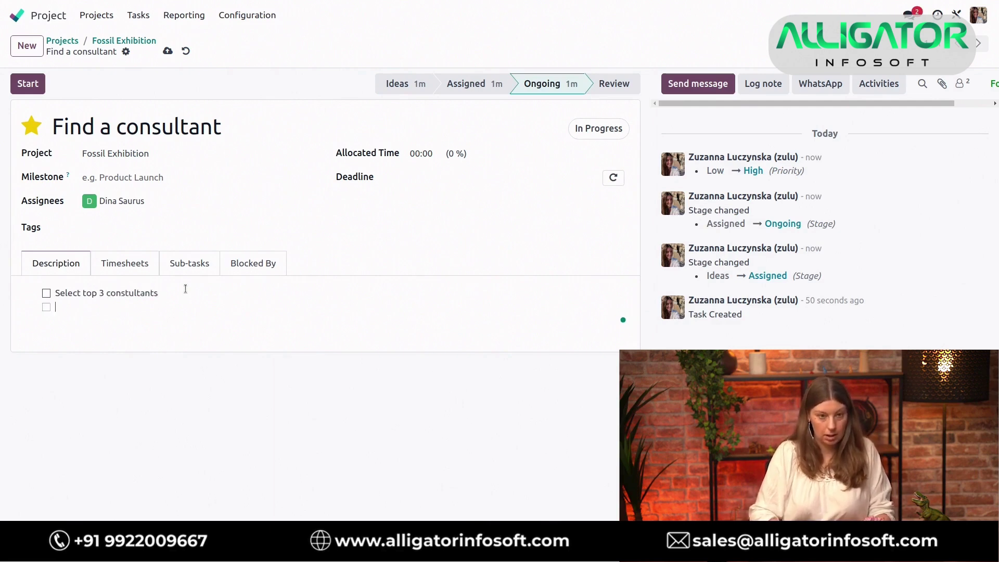
- Add the items "Call them" and "Ask for rates" to the description checklist
text(Call them)
key(Return)
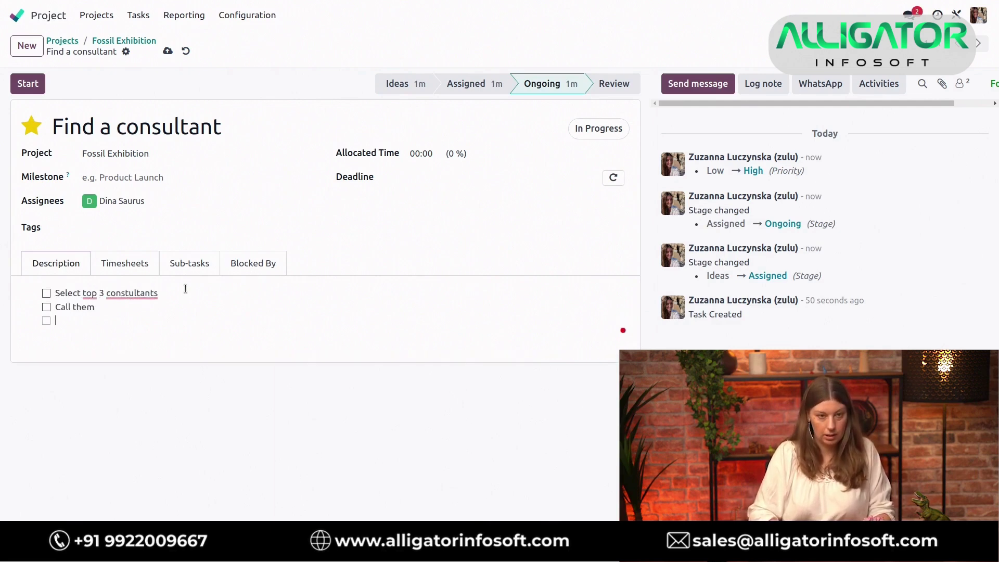
text(Ask for)
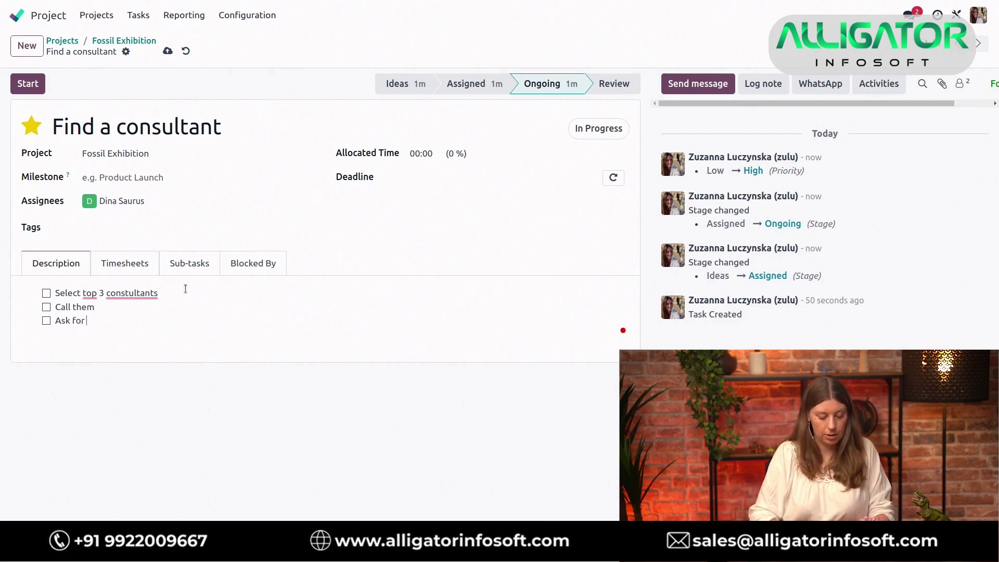
text( rates)
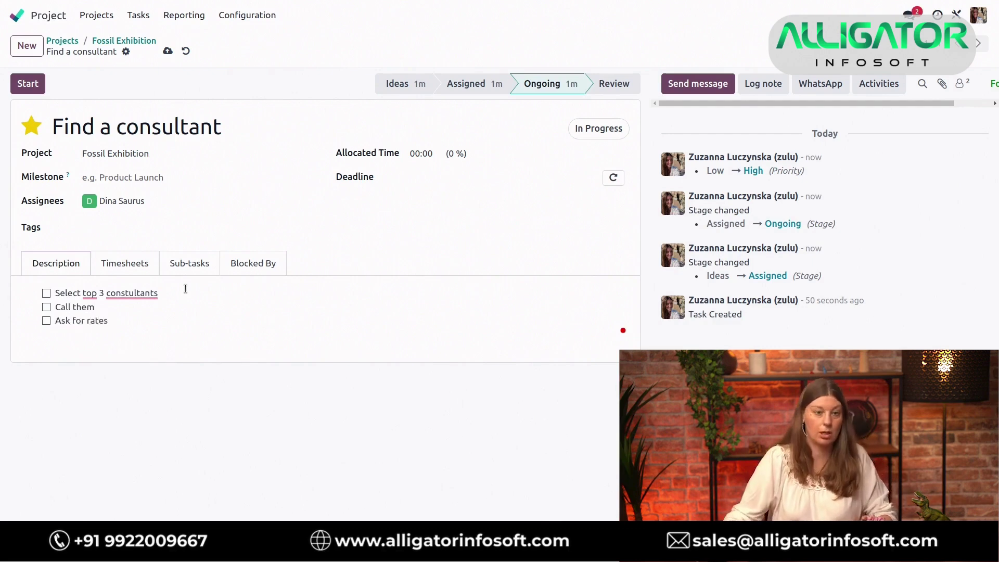
- Tag the task as Urgent and correct the misspelled word in the first checklist item to "consultants"
click(131, 293)
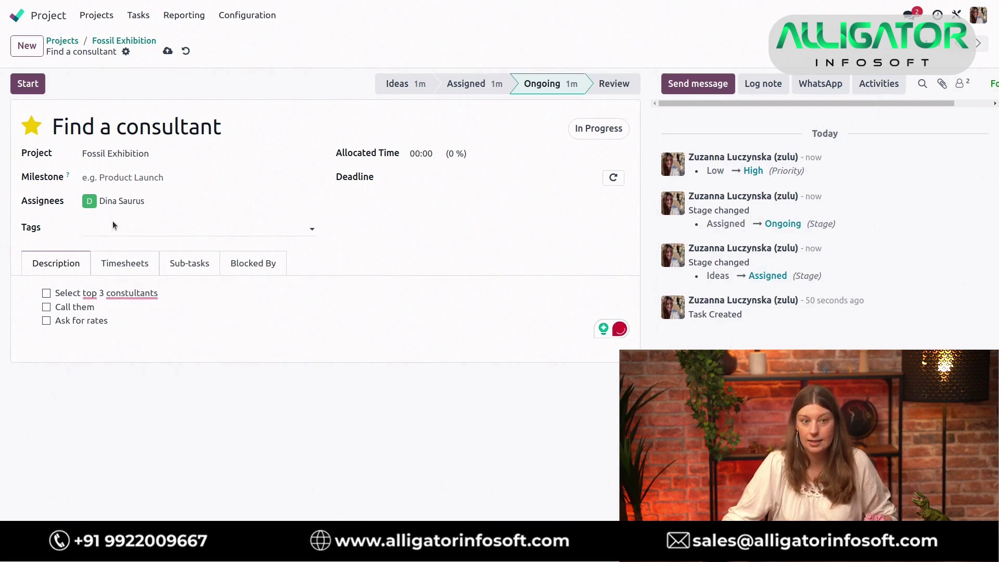
click(113, 224)
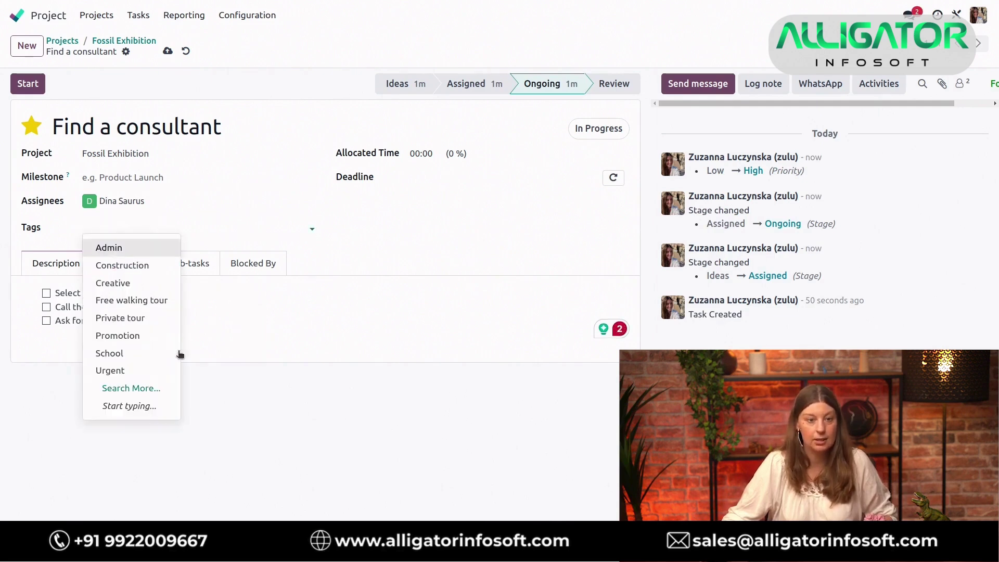
click(126, 374)
mouse_move(133, 293)
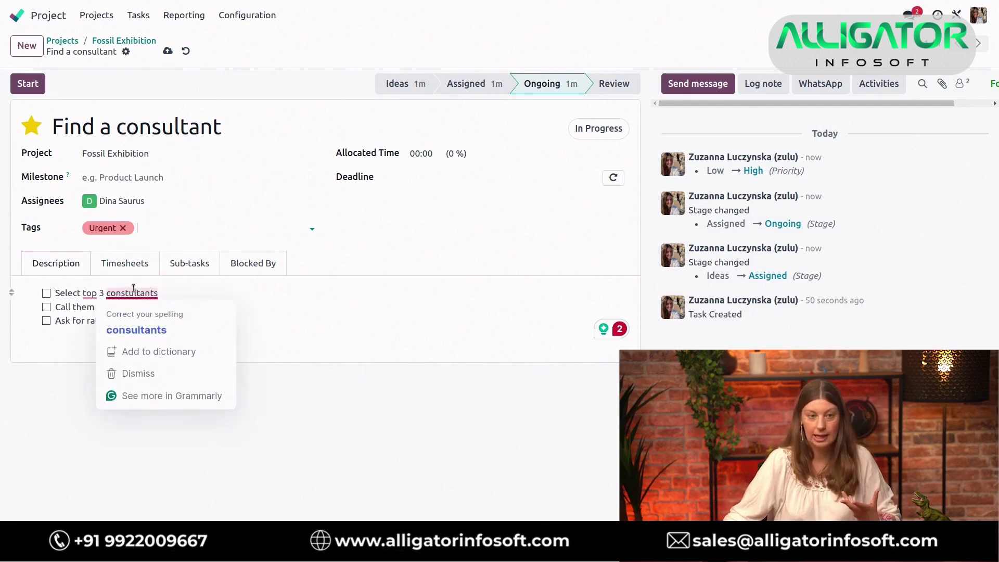
click(137, 331)
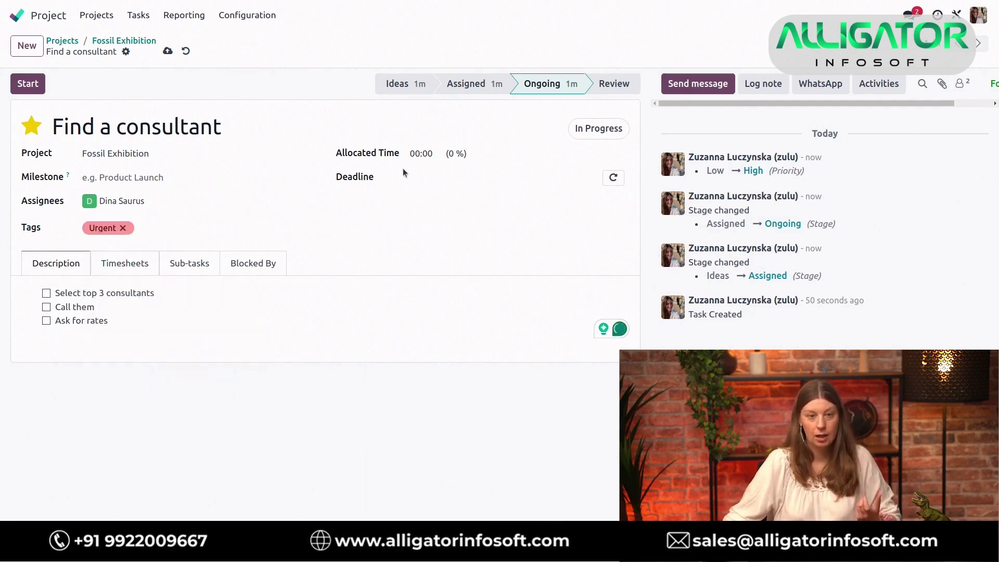
- Set the task's allocated time to 6 hours and its deadline to 05/24/2024 10:00:00
click(432, 155)
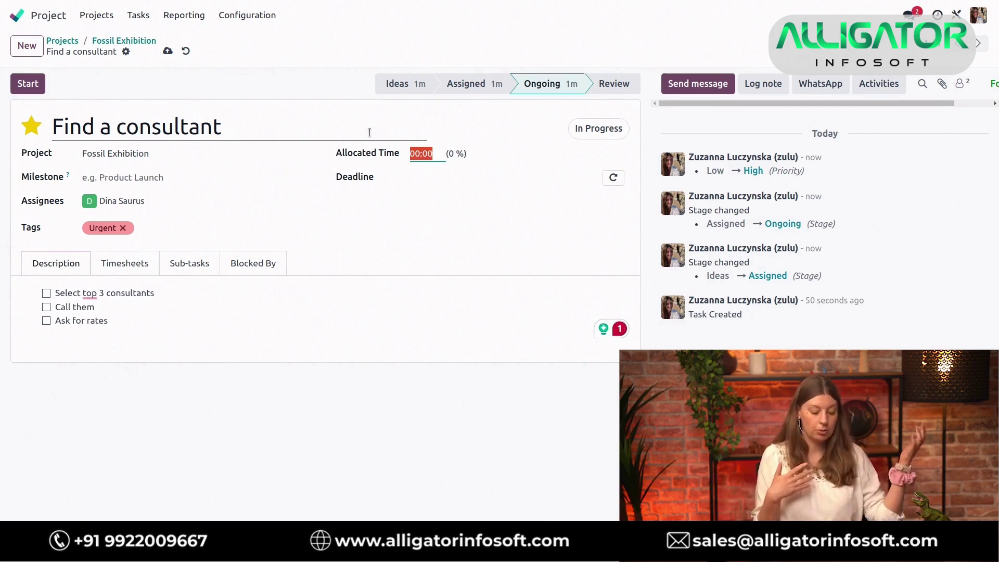
text(6)
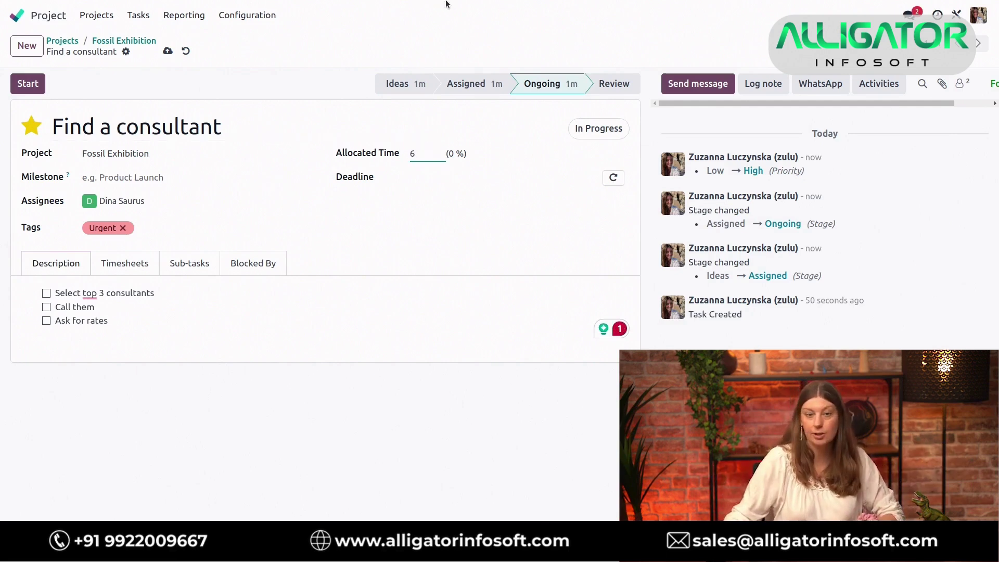
click(524, 246)
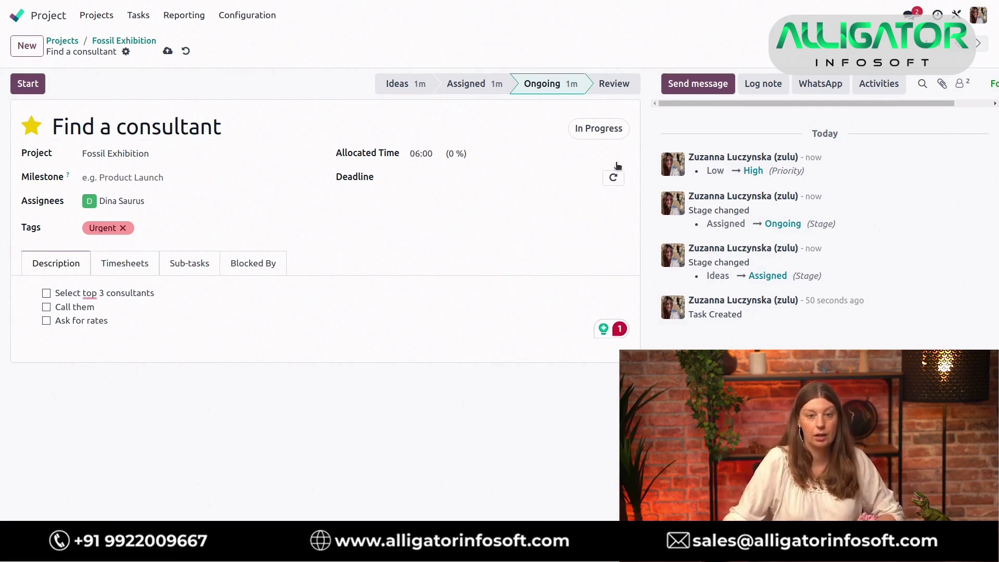
click(410, 183)
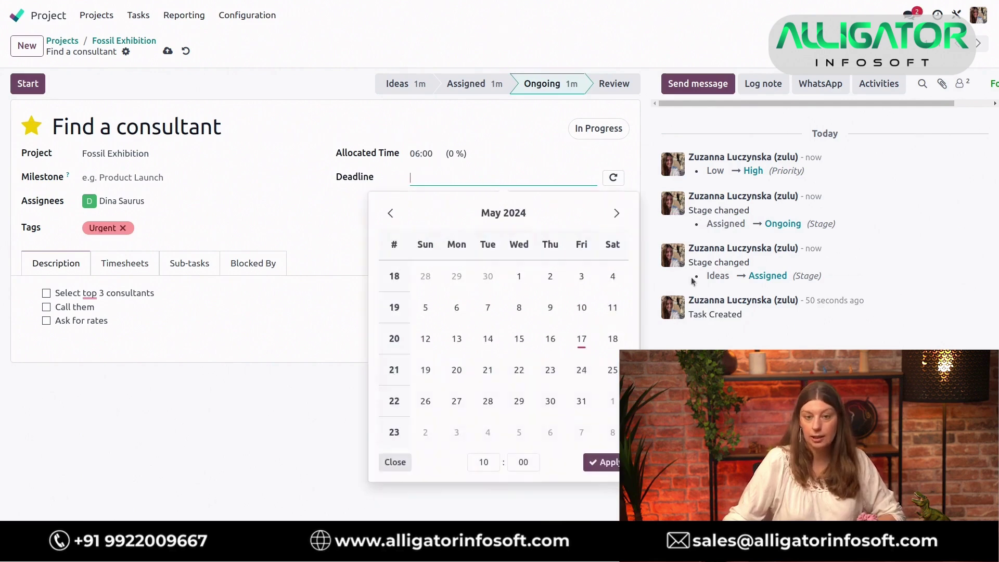
click(581, 370)
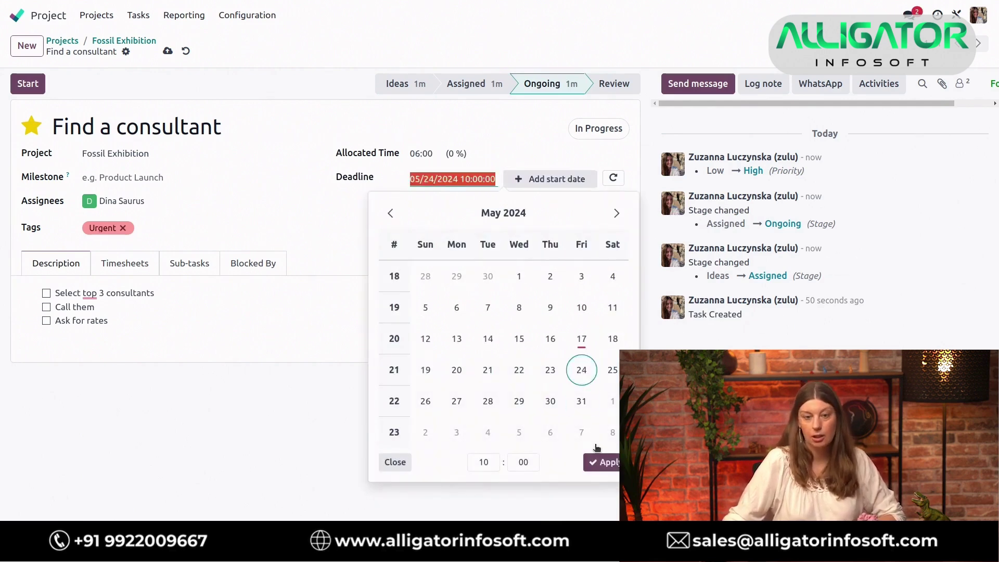
click(604, 463)
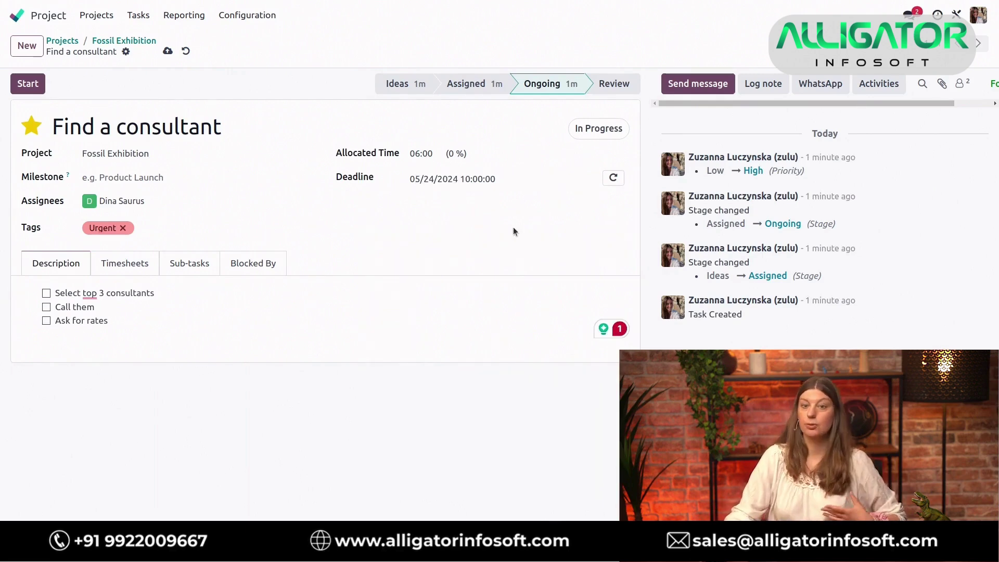
- Schedule a Call activity on the task, with a summary that says to call the professor by name
click(884, 85)
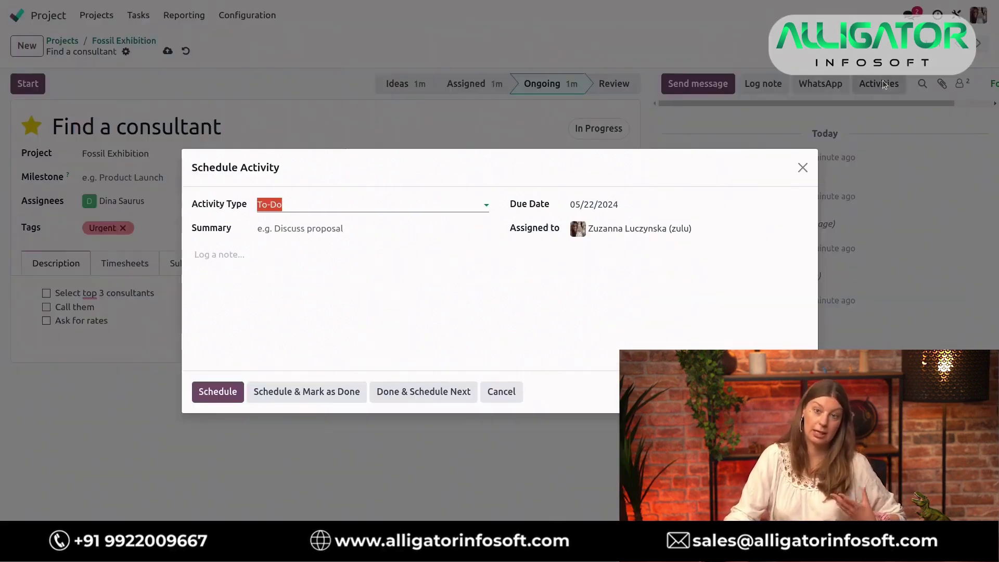
click(401, 200)
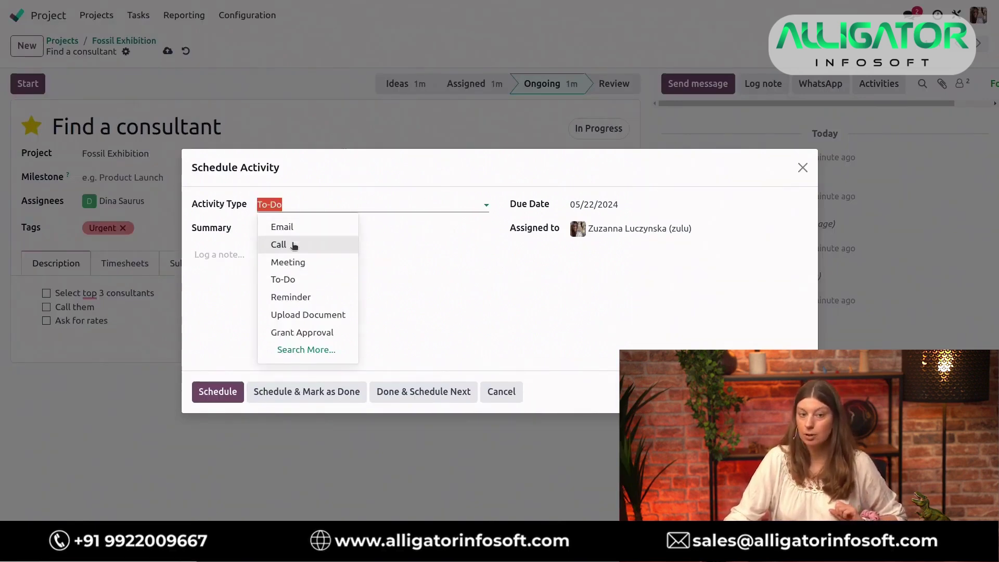
click(294, 245)
click(291, 226)
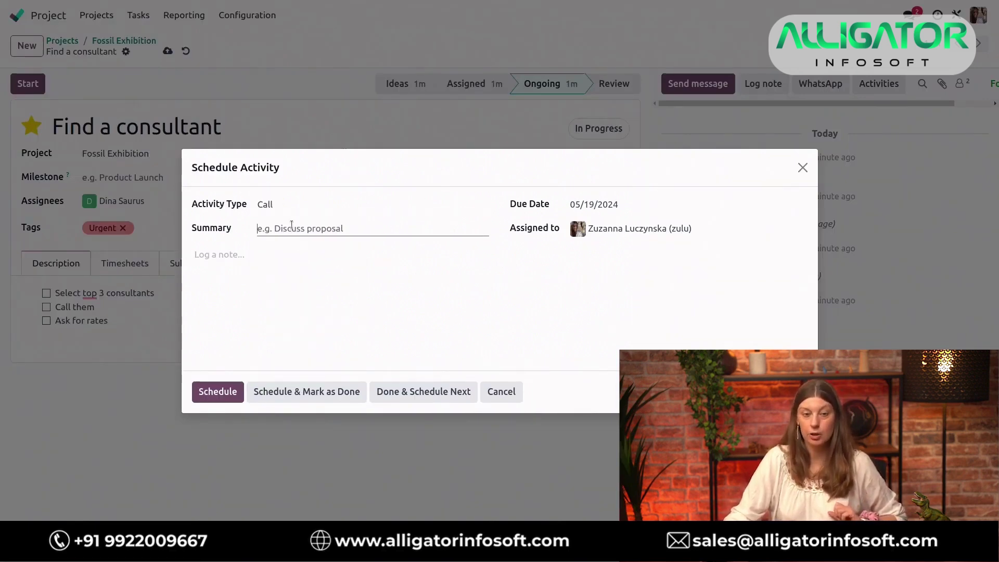
text(Cal)
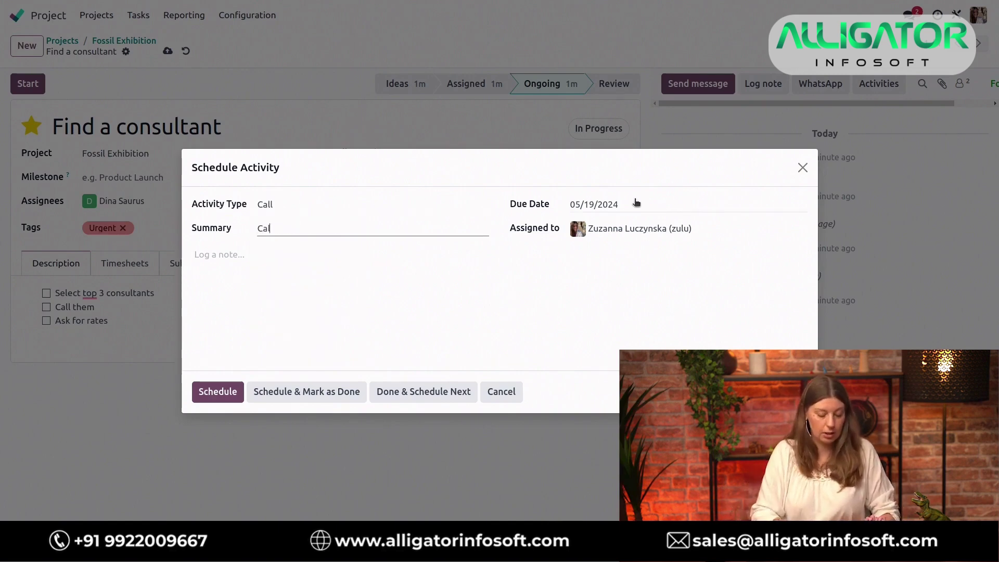
text(l professor )
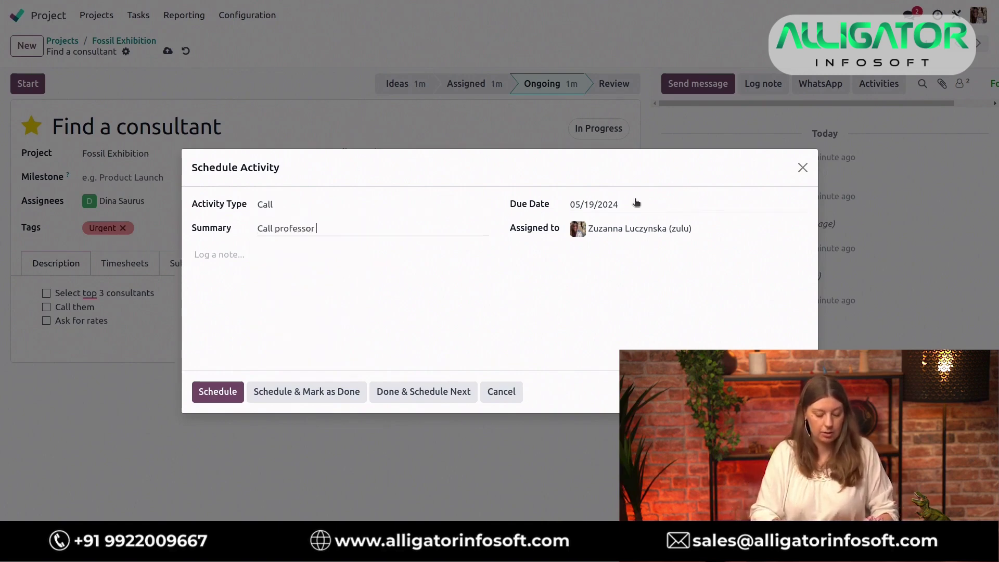
text(FP Diggs)
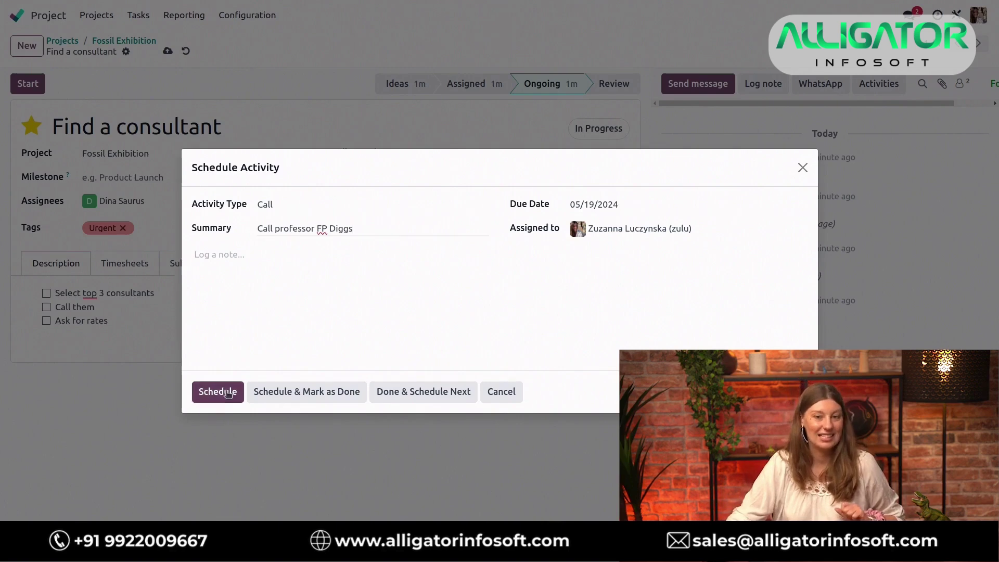
click(227, 392)
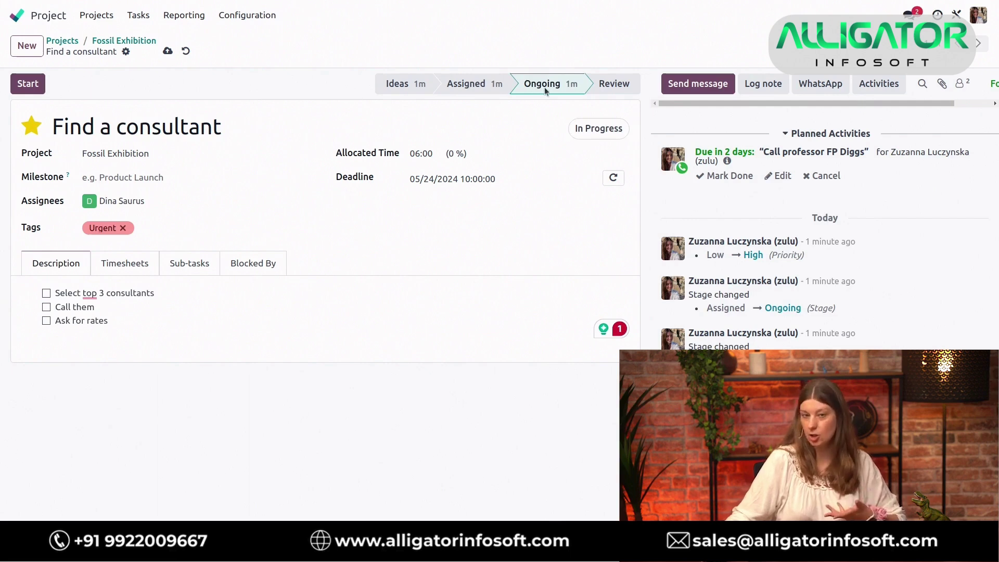
- Set the task's state to Changes Requested and return to the Fossil Exhibition task board
click(595, 128)
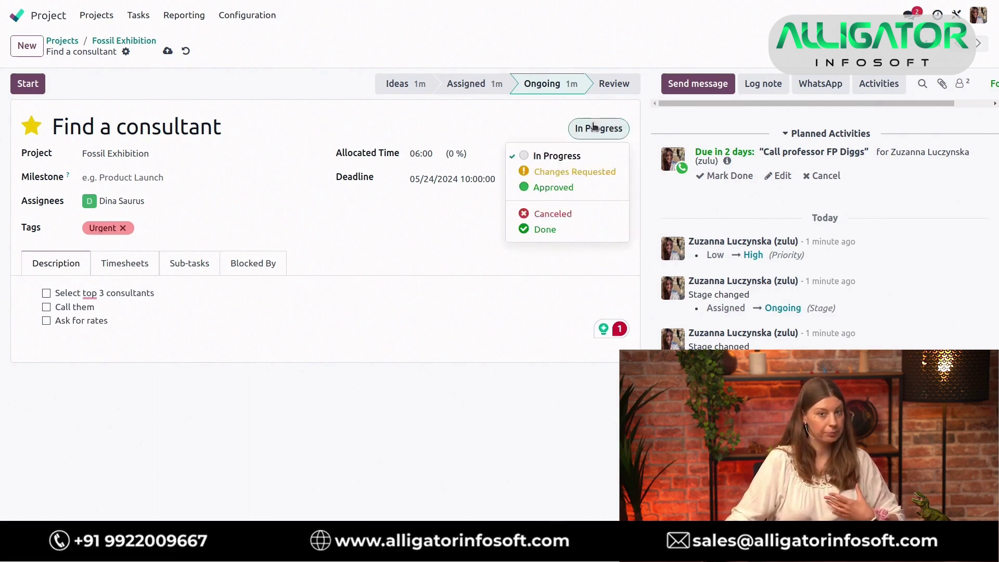
click(596, 174)
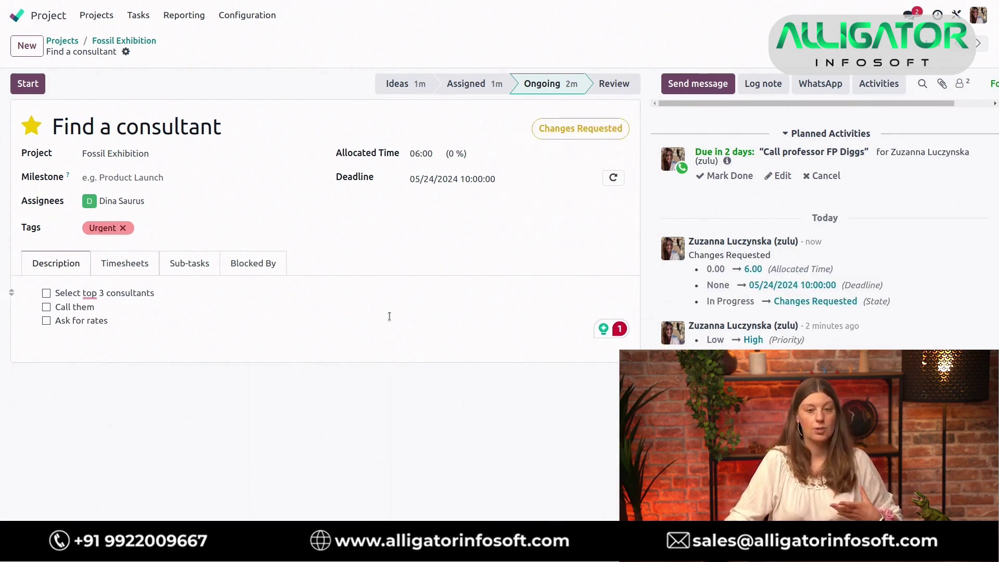
click(586, 130)
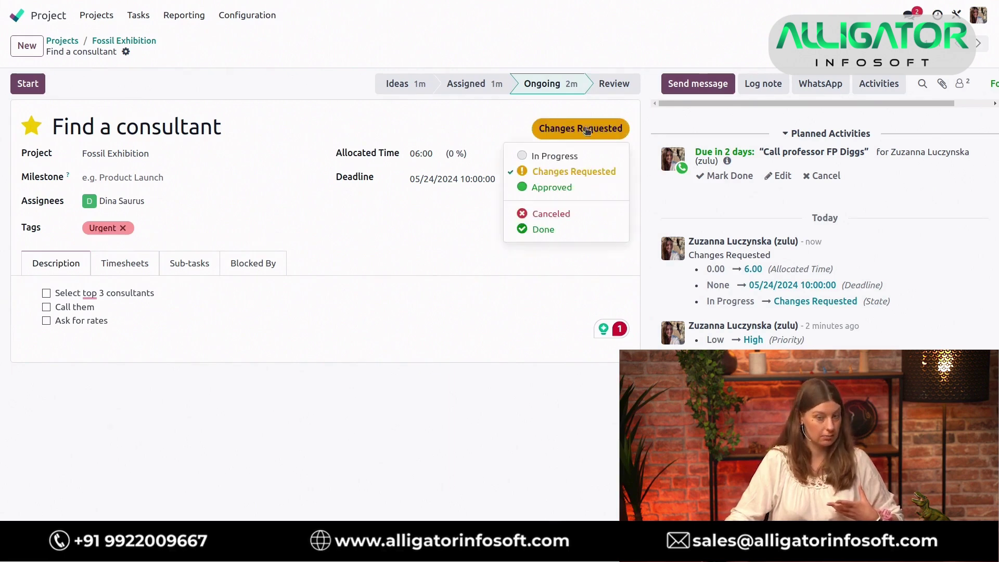
click(586, 130)
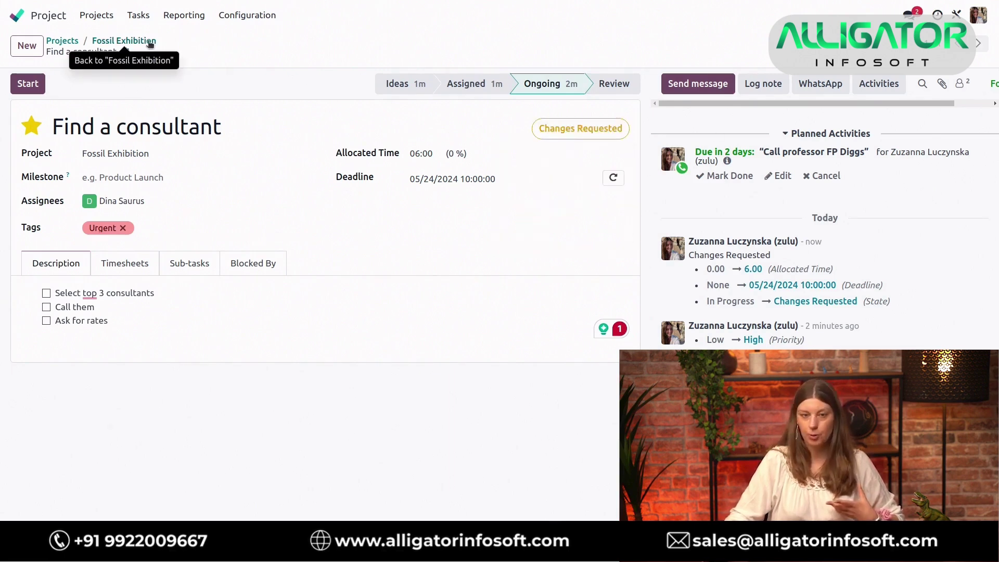
click(150, 42)
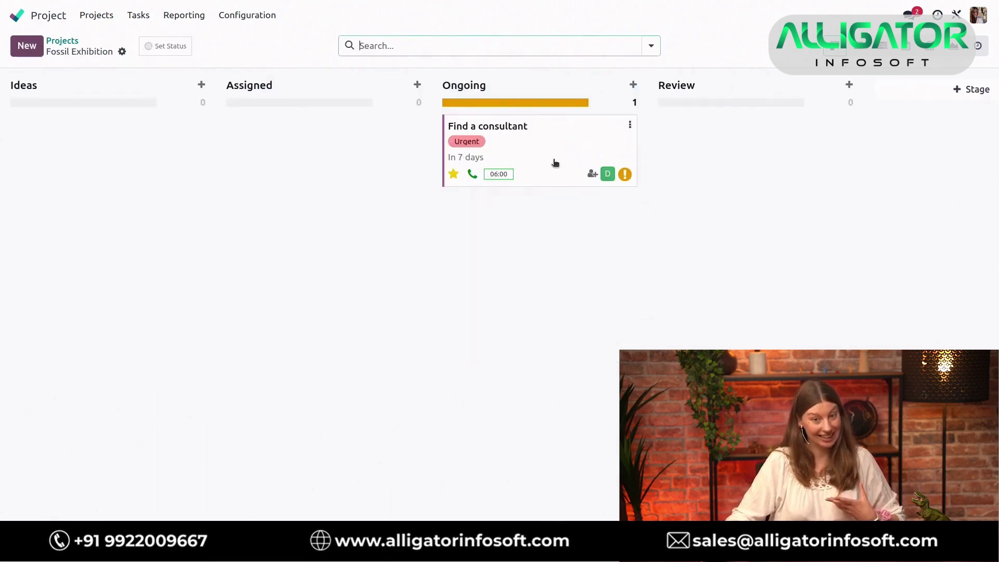
- Set the Find a consultant task's state to Approved and move its card from Ongoing to the Review stage
mouse_move(626, 179)
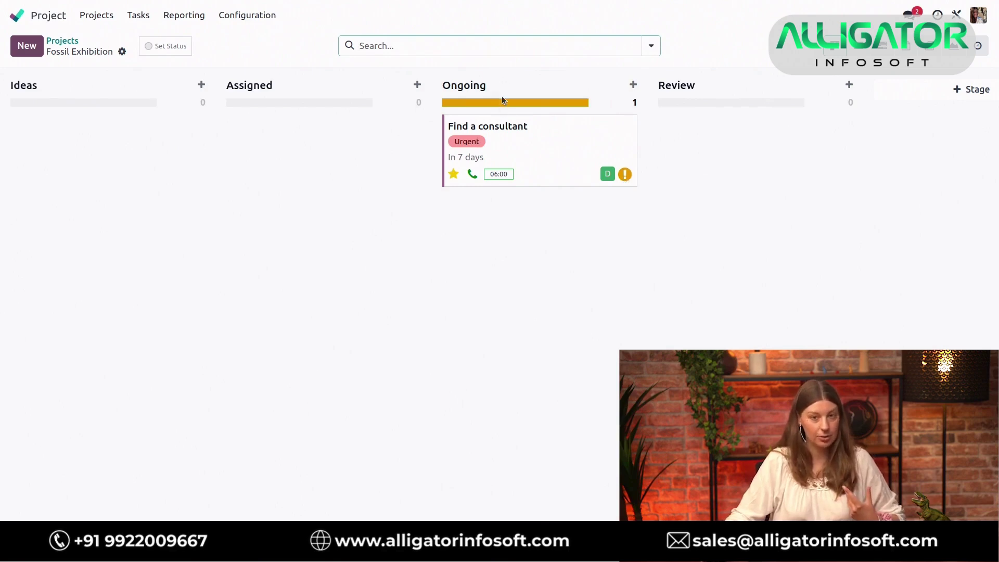
mouse_move(499, 106)
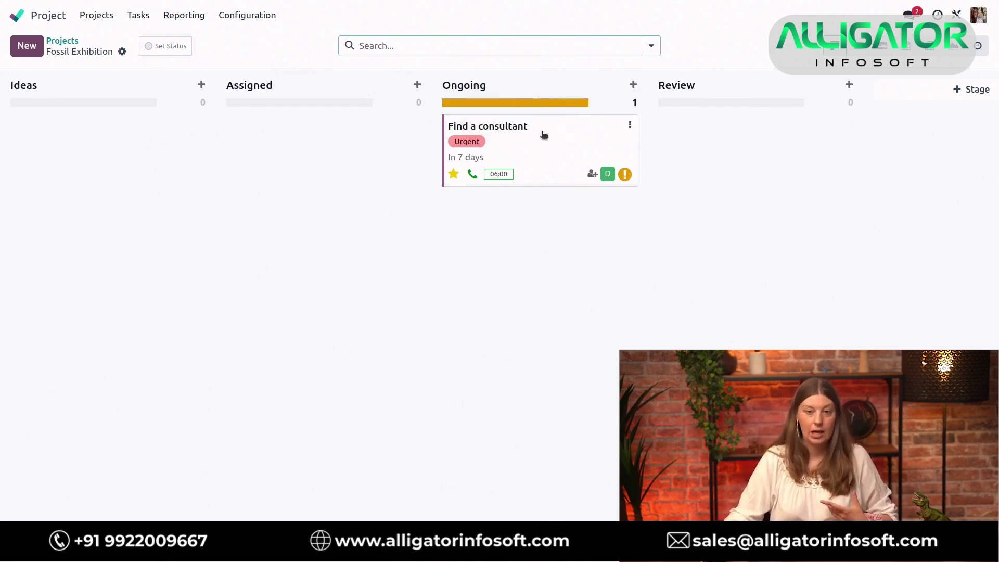
click(625, 174)
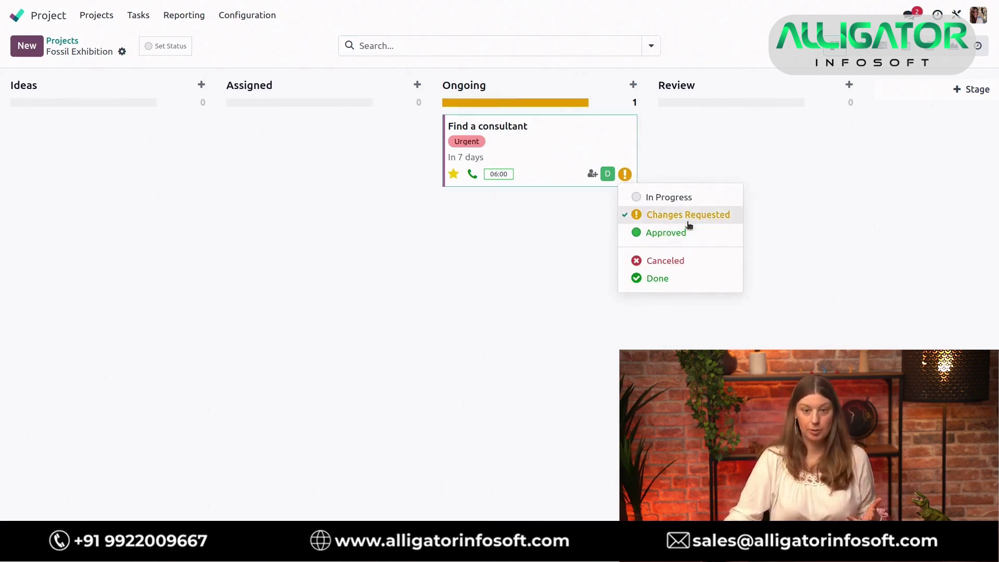
click(696, 242)
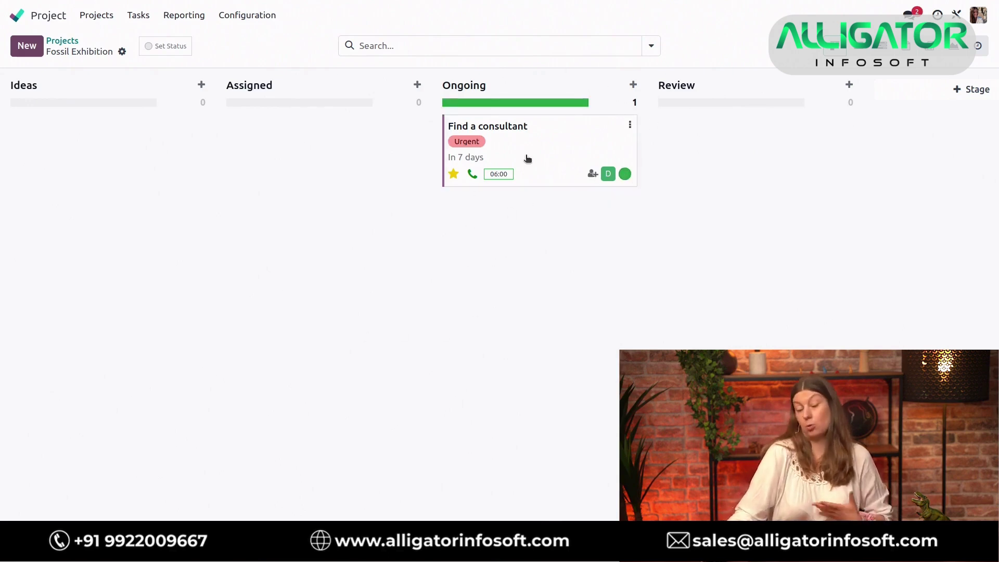
drag(543, 150, 755, 135)
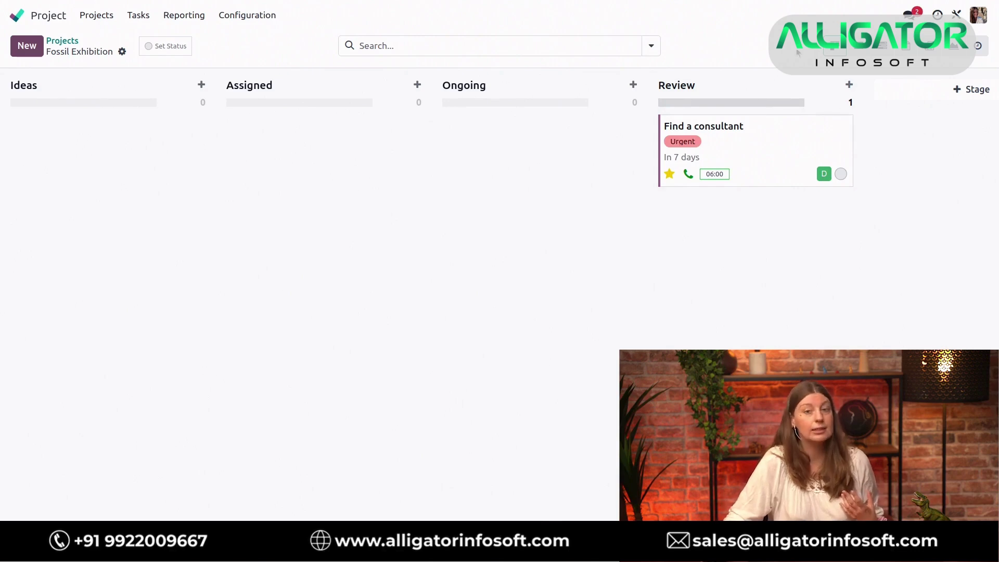
- Try to set the Find a consultant task's state to Done directly on its board card
click(843, 122)
click(913, 170)
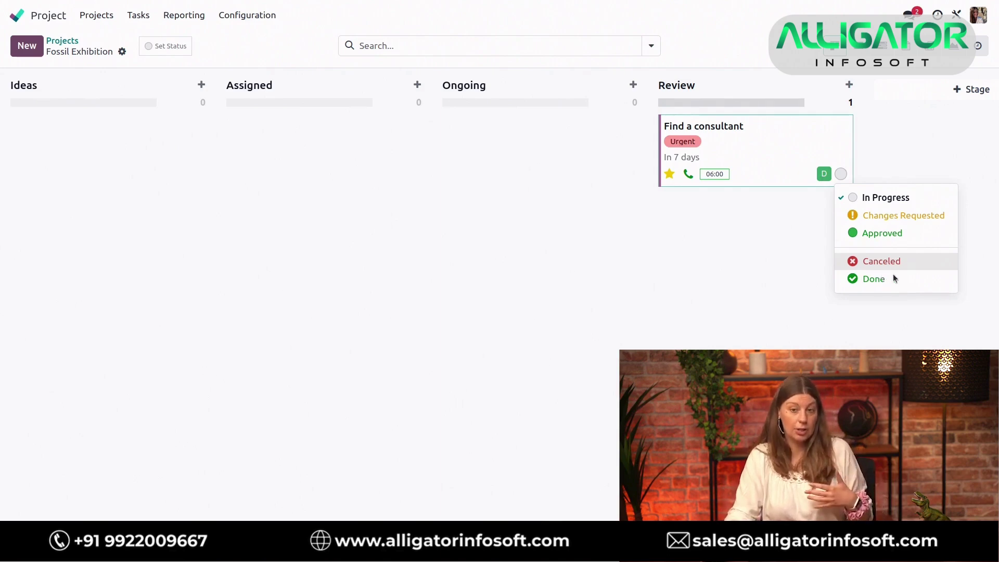
click(878, 283)
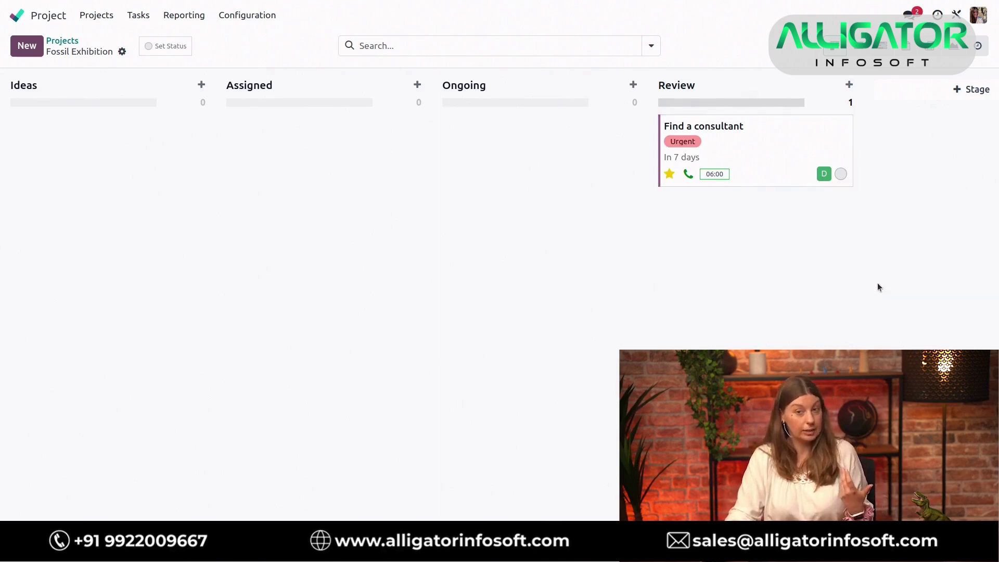
- Open the Find a consultant task and set its state to Done
click(830, 142)
click(598, 128)
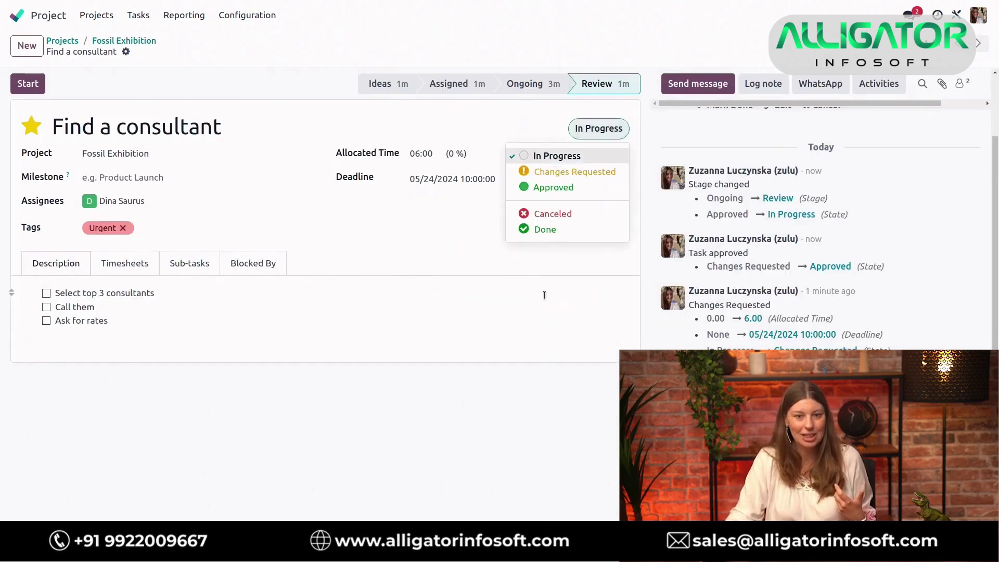
click(545, 229)
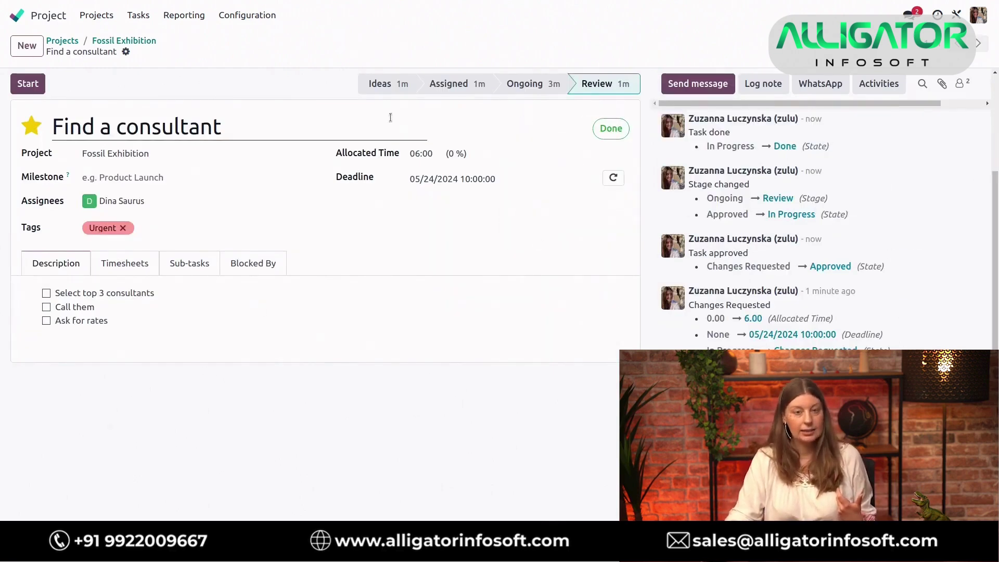
- Return to the Fossil Exhibition task board and fold the Review stage
click(138, 44)
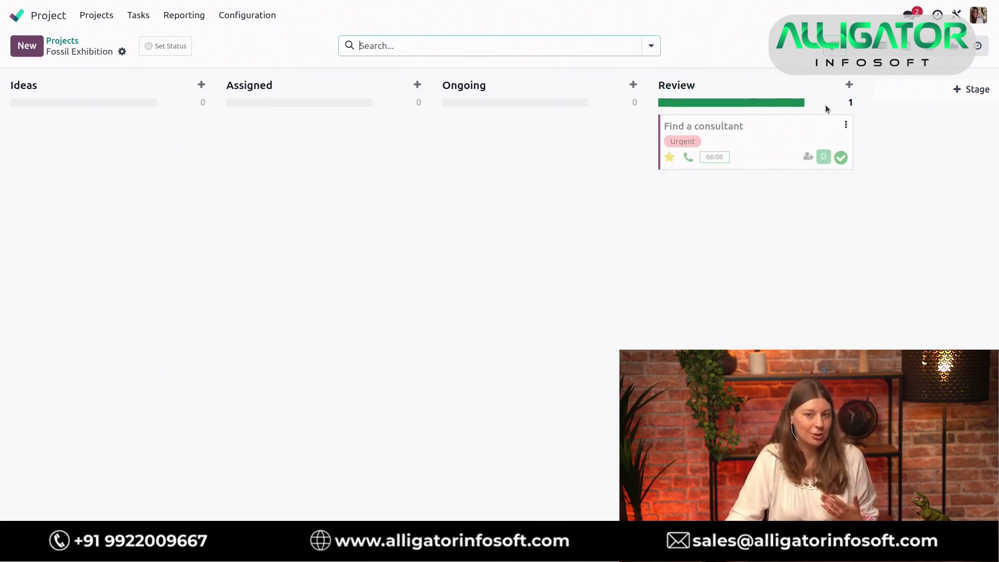
click(829, 85)
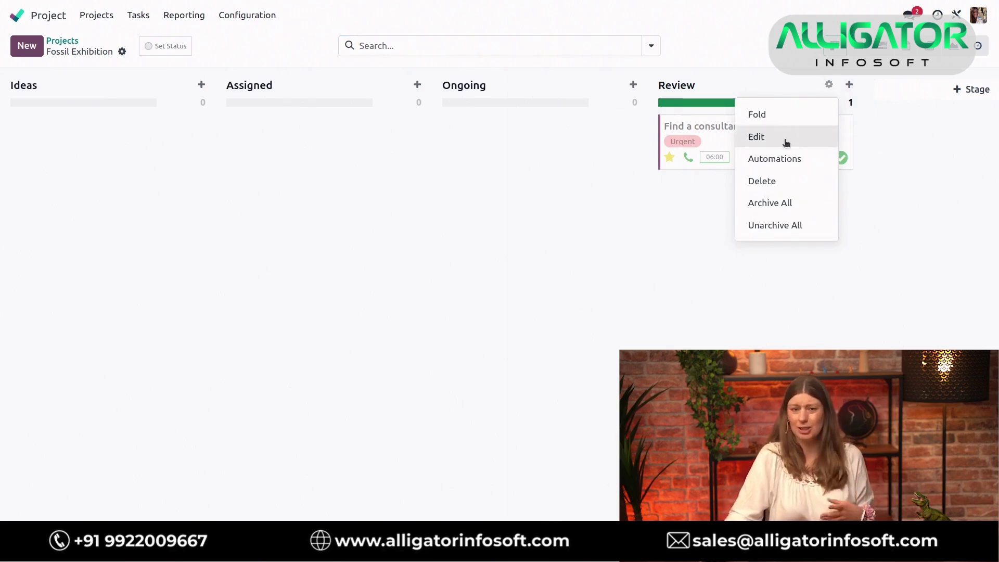
click(769, 117)
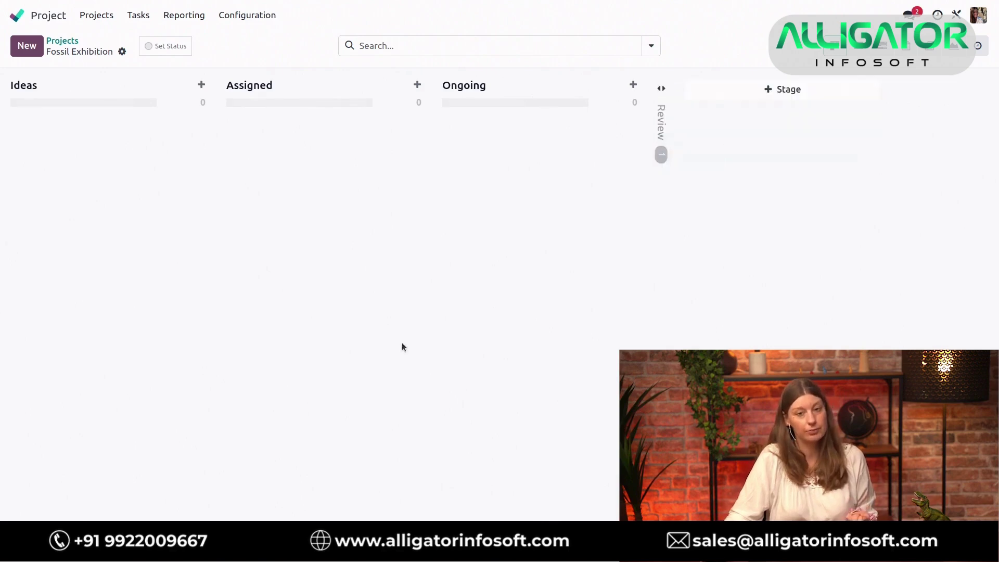